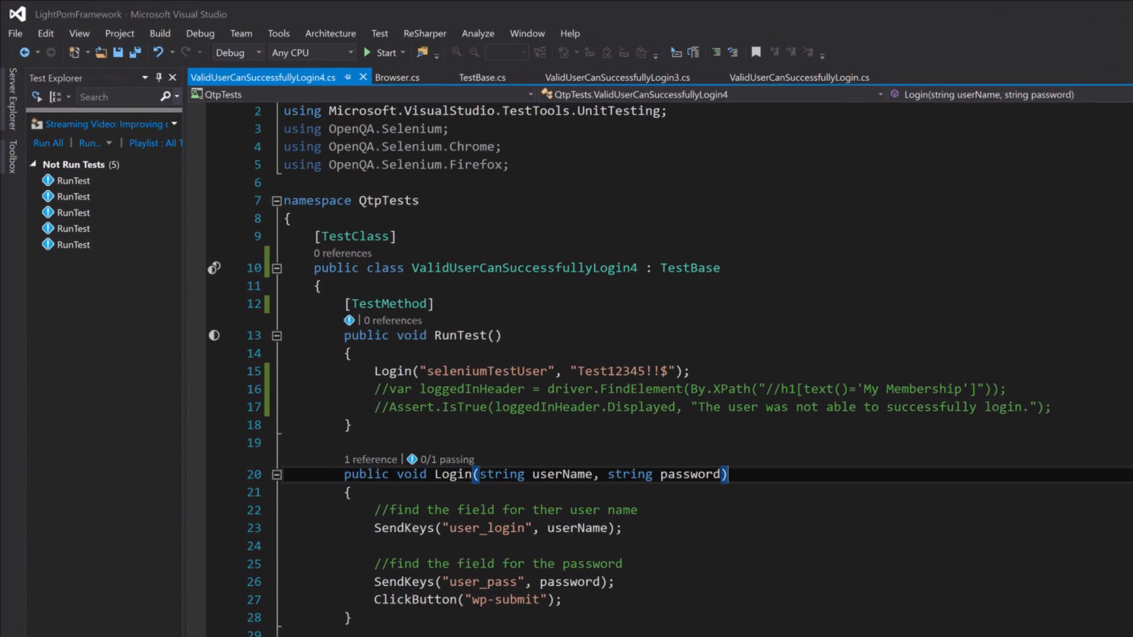
# Toggle trial breakpoints on the Login call and RunTest's opening brace, leaving none set
pyautogui.click(204, 383)
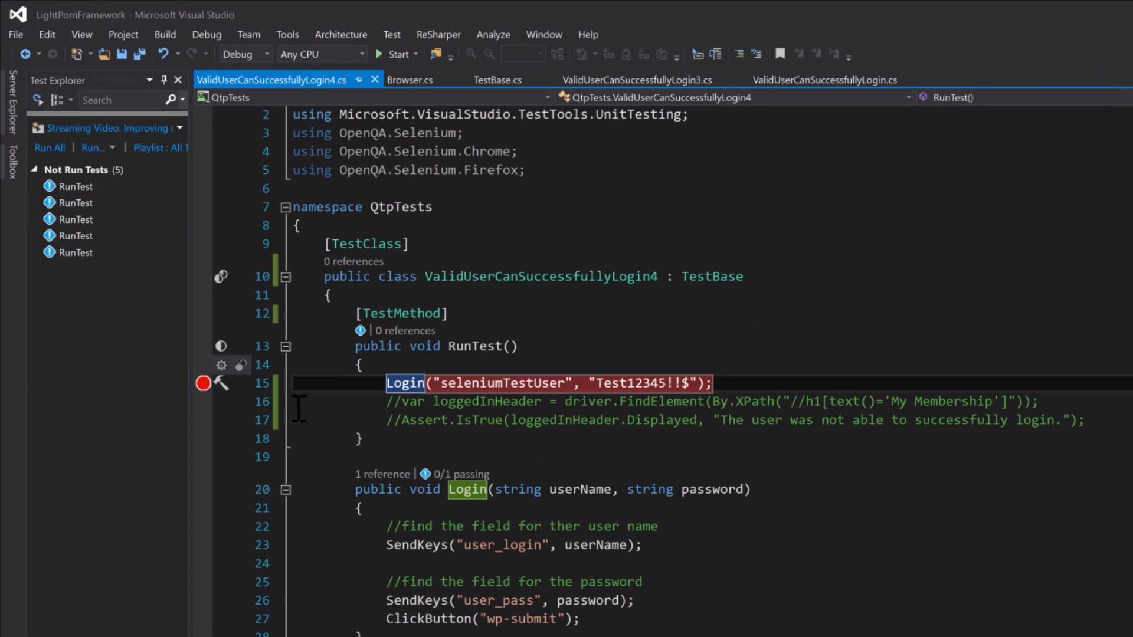
pyautogui.click(203, 383)
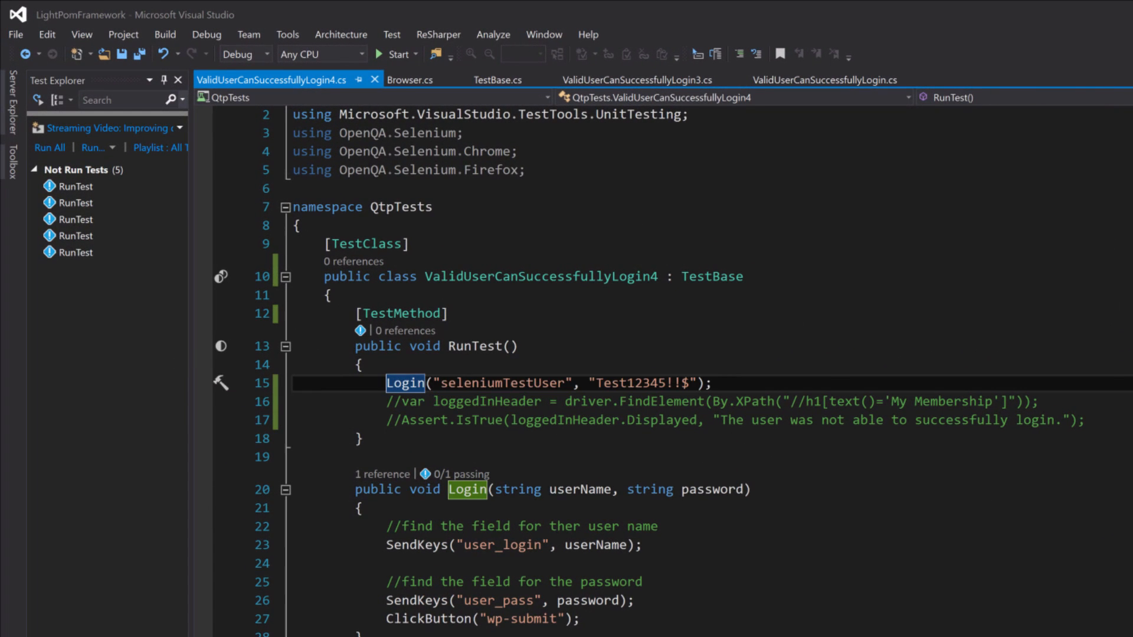
pyautogui.click(204, 365)
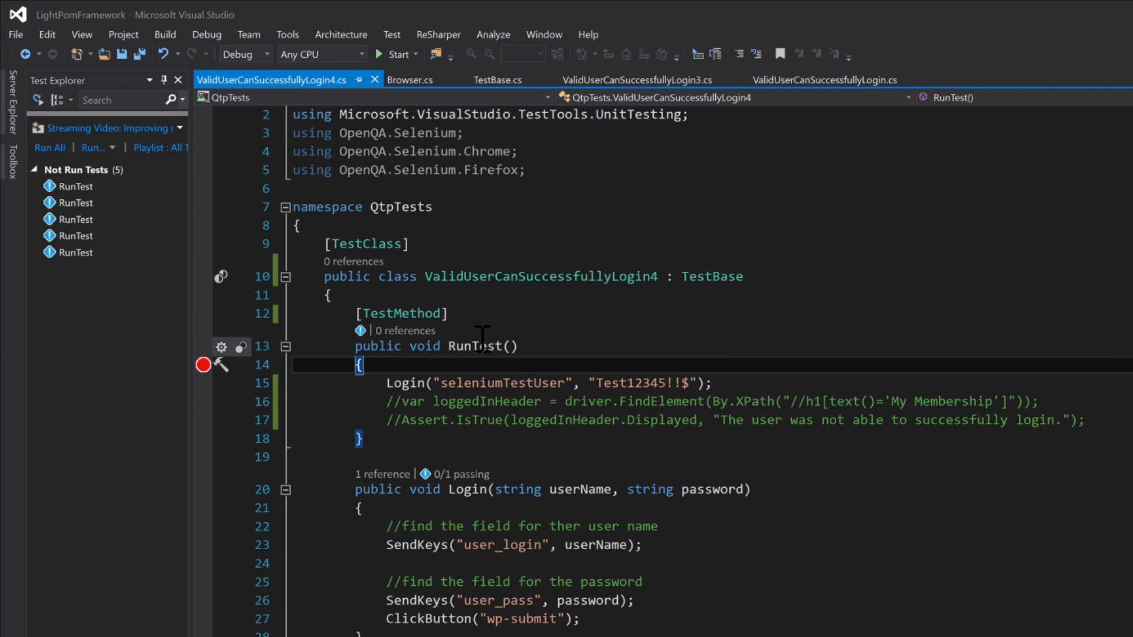
pyautogui.click(204, 365)
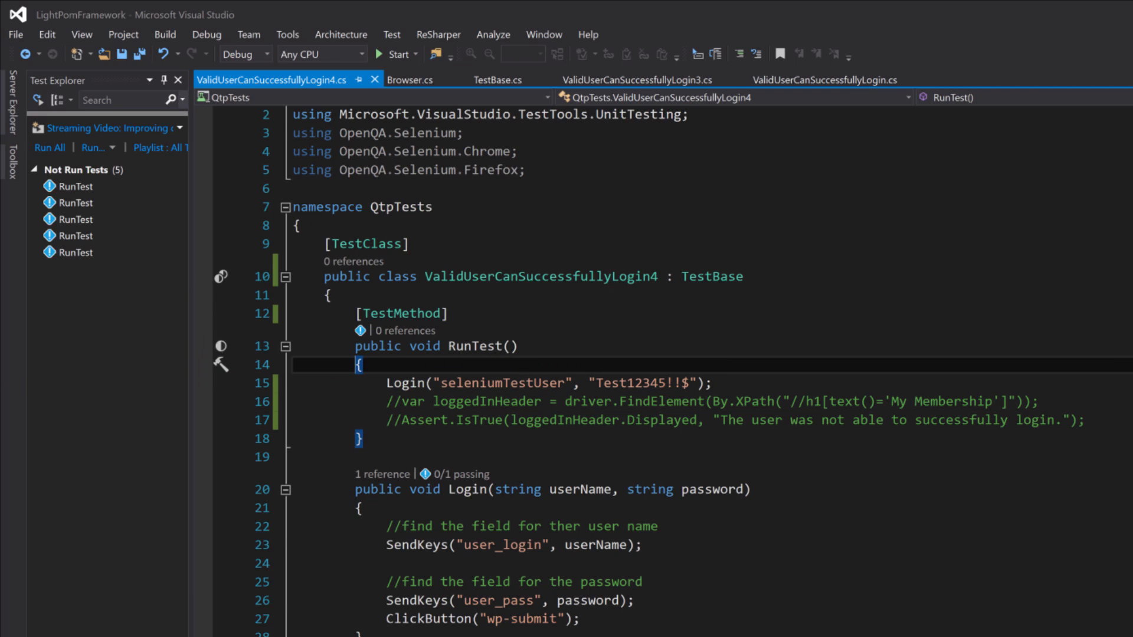
# Set a breakpoint on Browser.Initialize() in TestBase.cs and return to the Login4 test
pyautogui.doubleClick(744, 277)
pyautogui.press('F12')
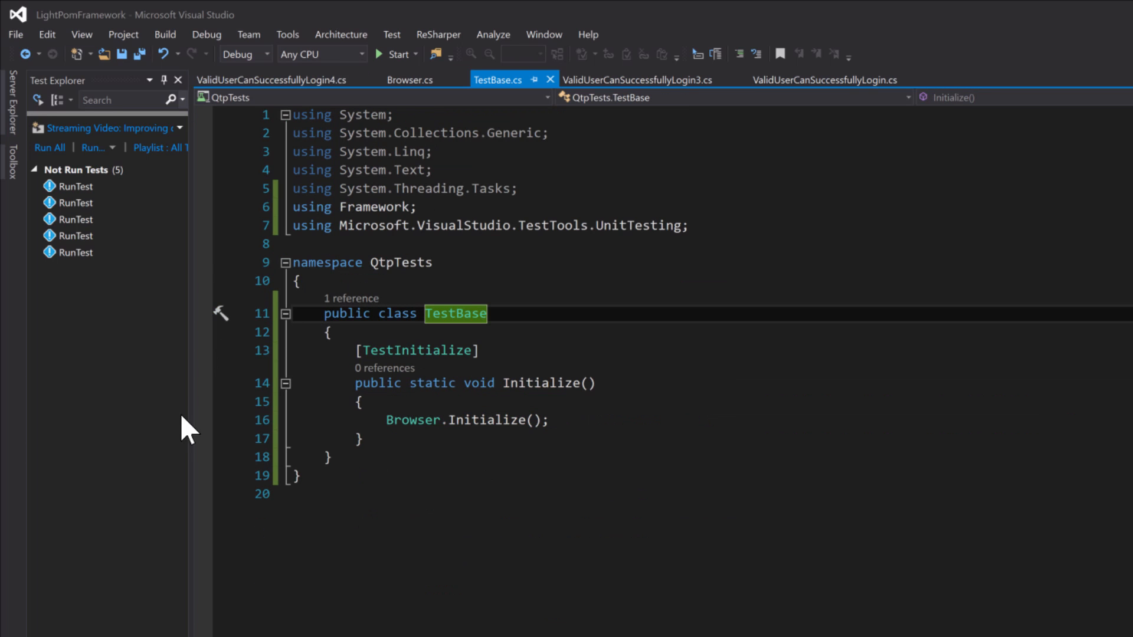
pyautogui.click(204, 420)
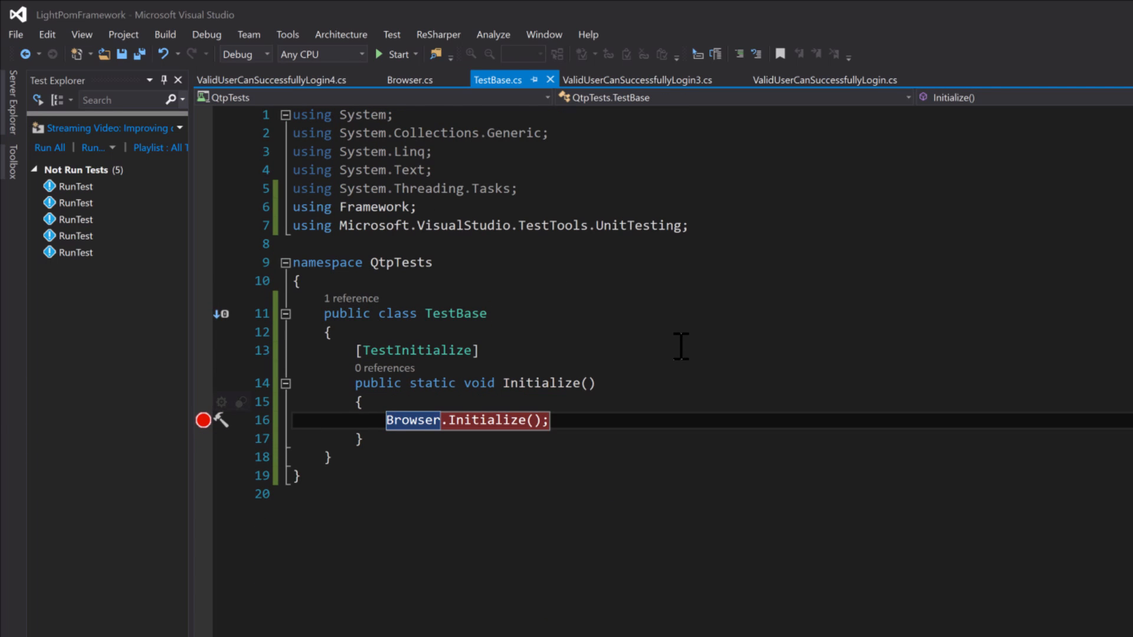
pyautogui.hotkey('ctrl', 'Tab')
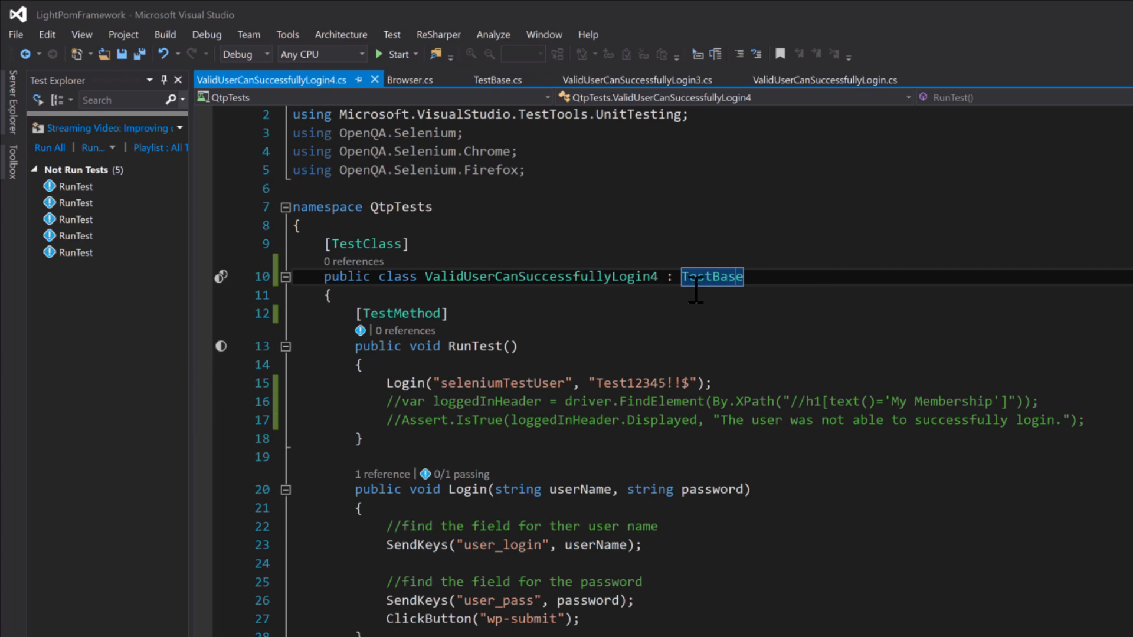
# Run the Login4 RunTest test under the debugger via the editor context menu's Debug Tests
pyautogui.click(221, 346)
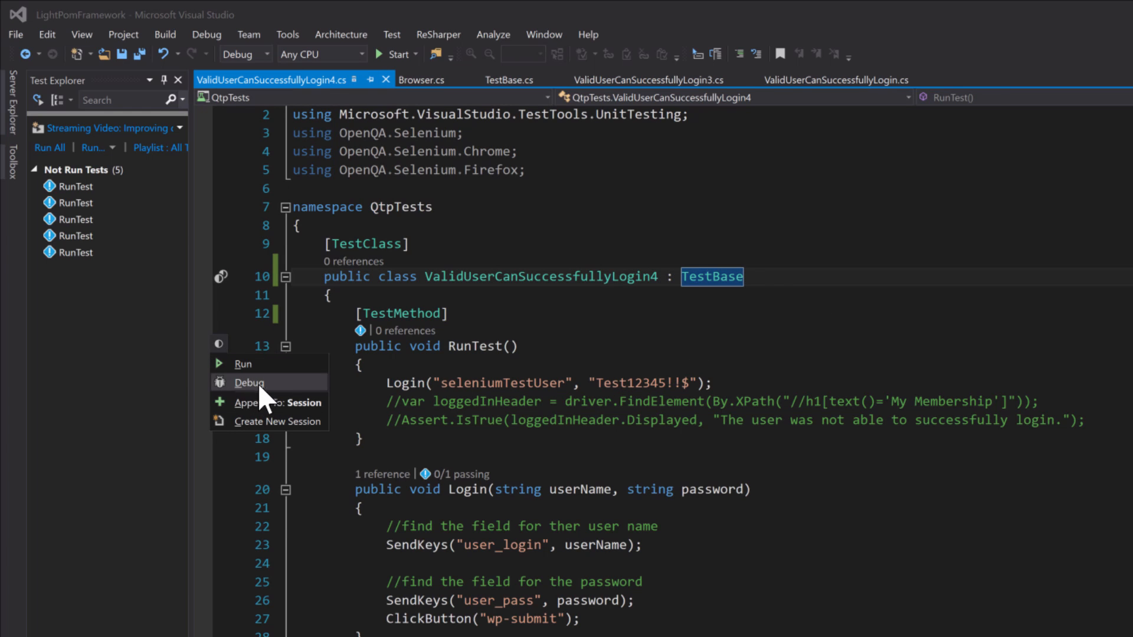
pyautogui.click(569, 347)
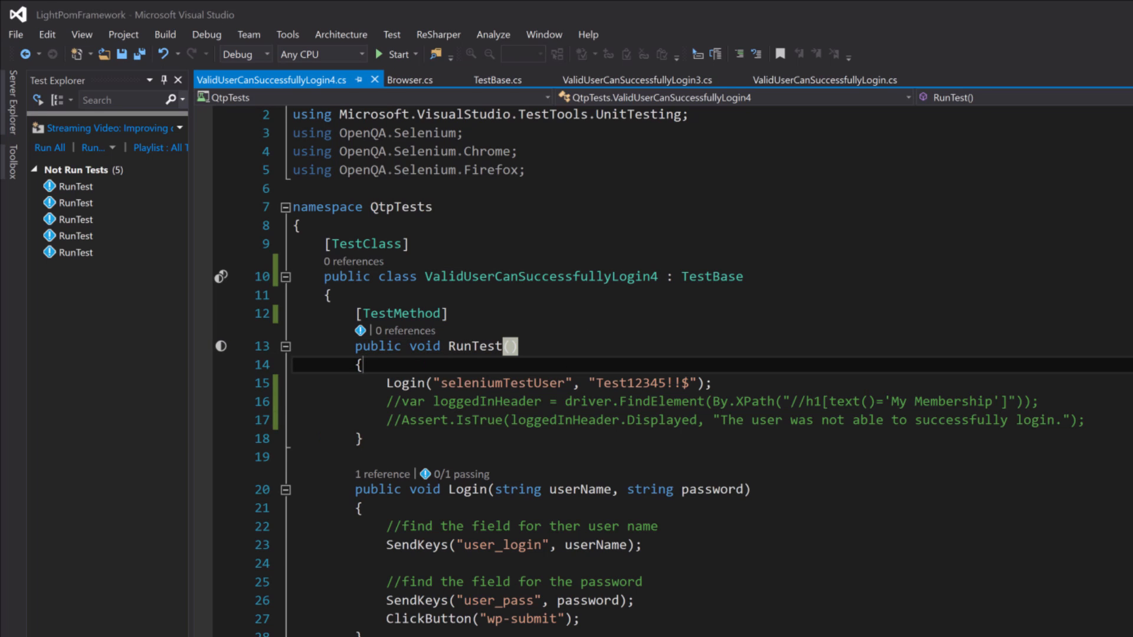
pyautogui.rightClick(568, 354)
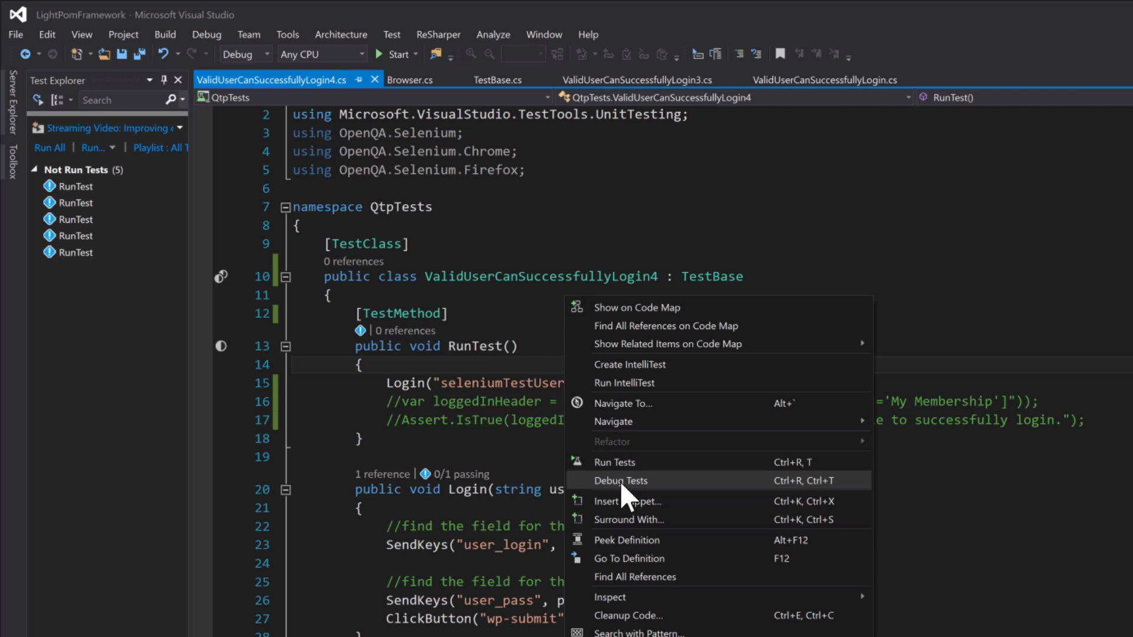
pyautogui.click(198, 359)
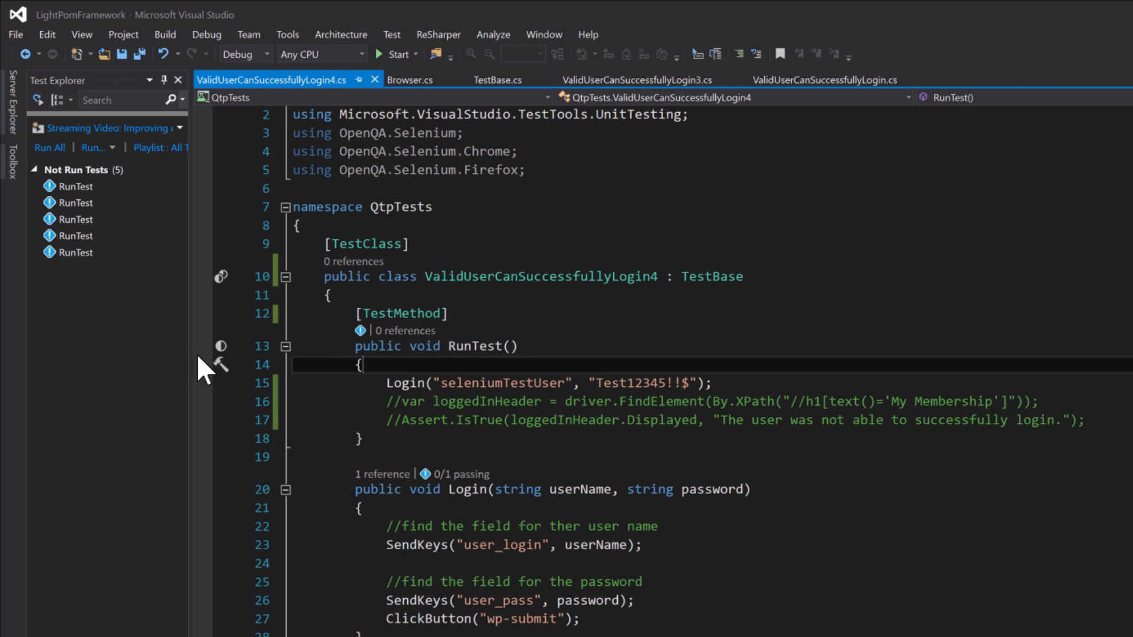
pyautogui.click(221, 346)
pyautogui.press('Escape')
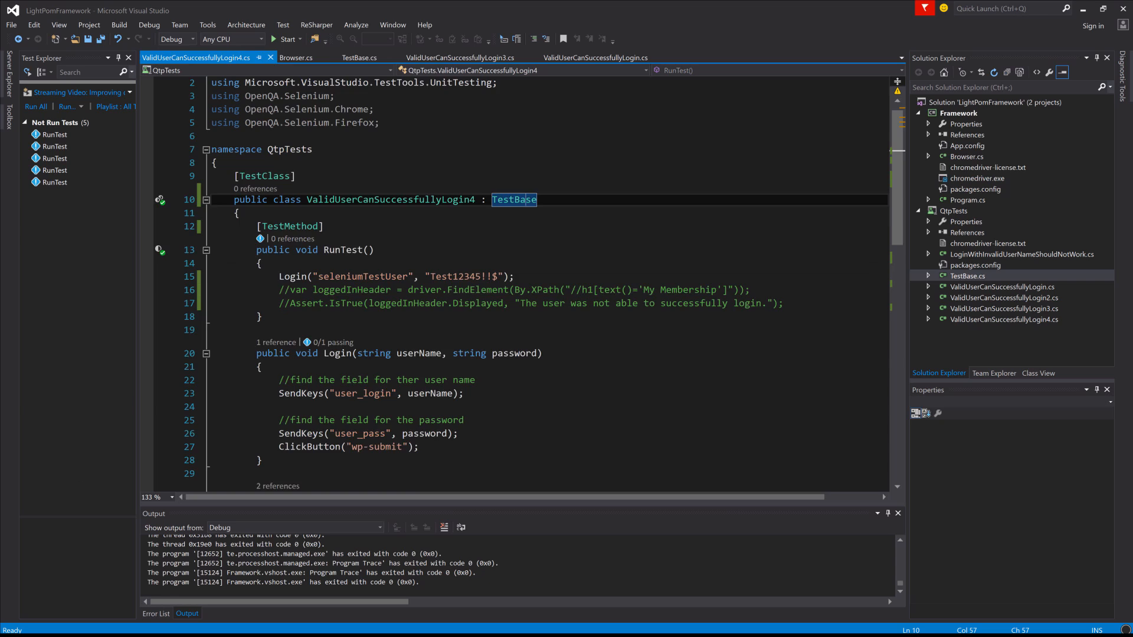
# Navigate from TestBase's definition into the Browser class's Initialize method in Browser.cs
pyautogui.press('F12')
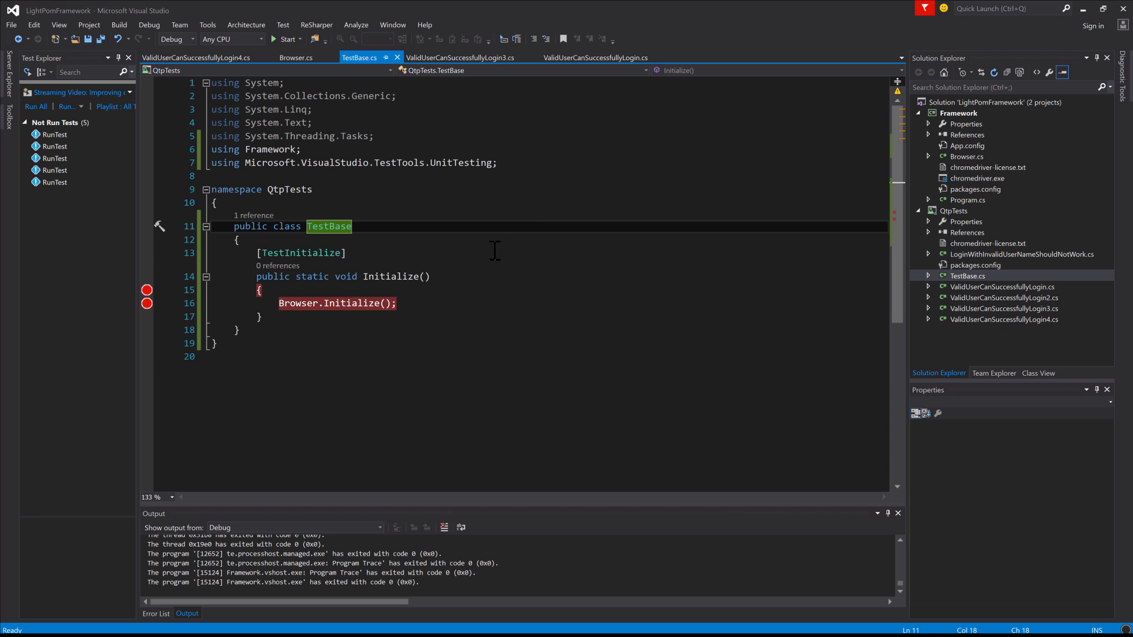
pyautogui.click(350, 303)
pyautogui.press('F12')
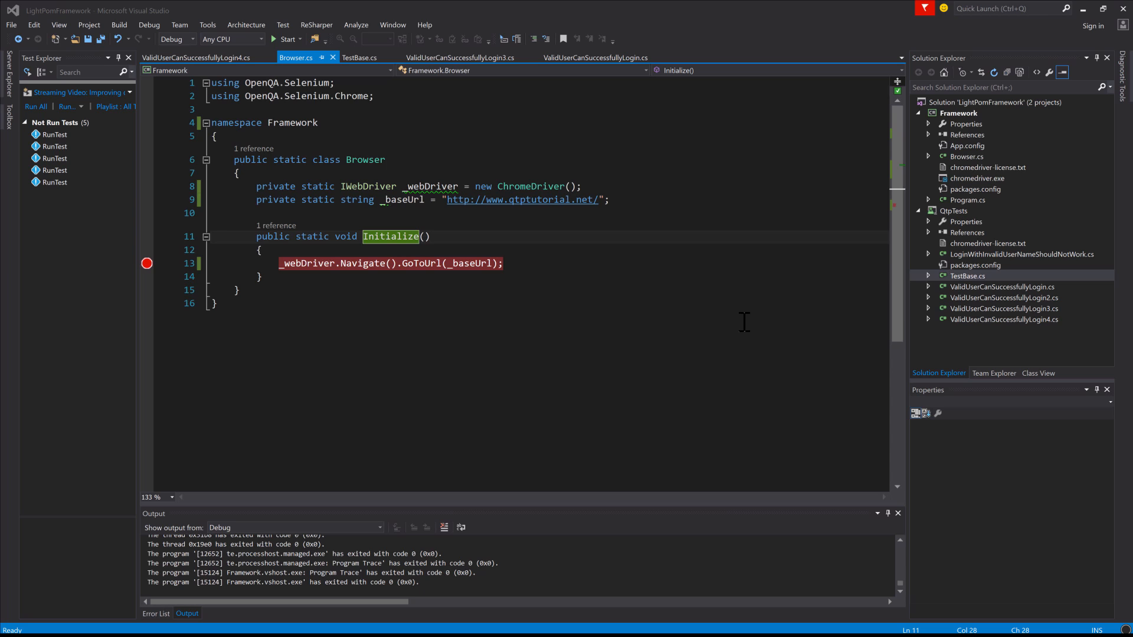
# Open the older Login3 test in a new vertical tab group with Login4 shown on the left
pyautogui.doubleClick(1004, 308)
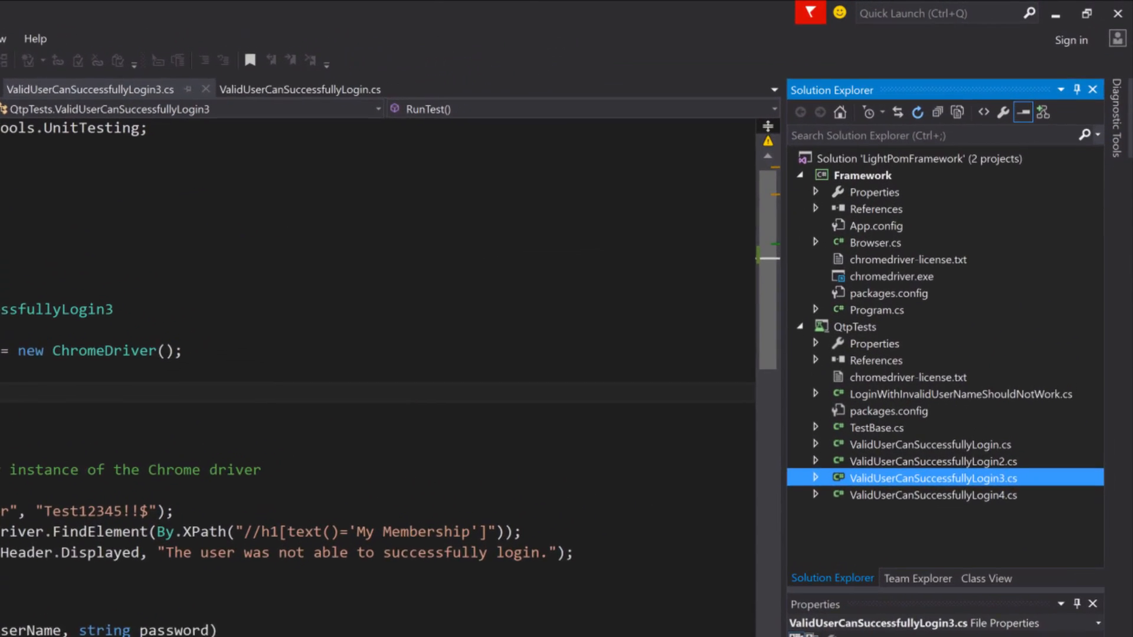
pyautogui.click(22, 91)
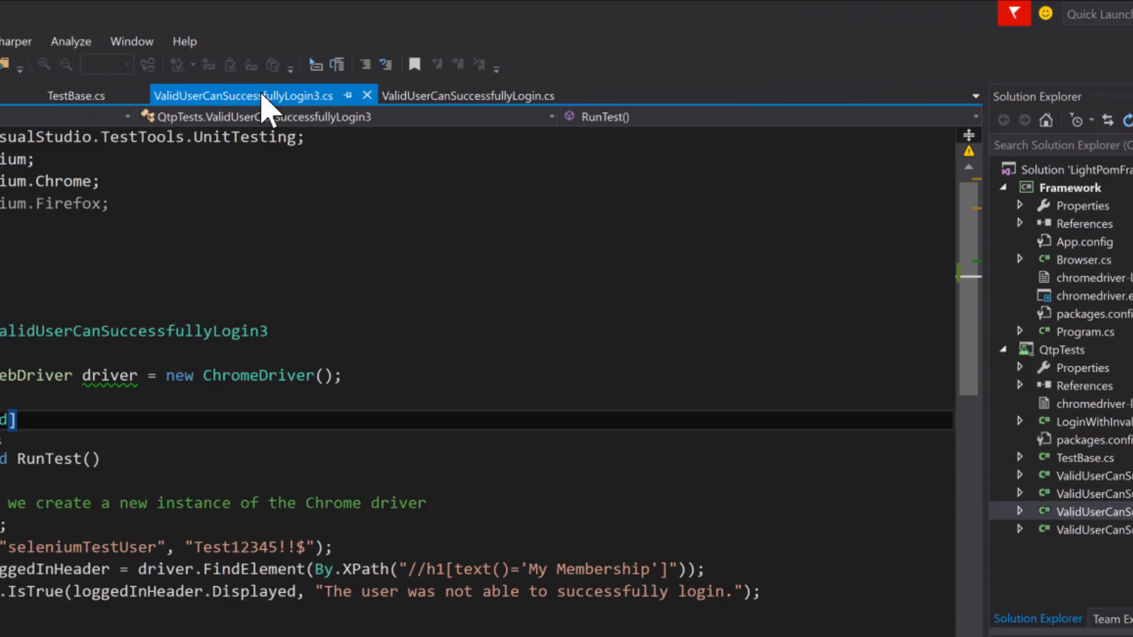
pyautogui.rightClick(783, 97)
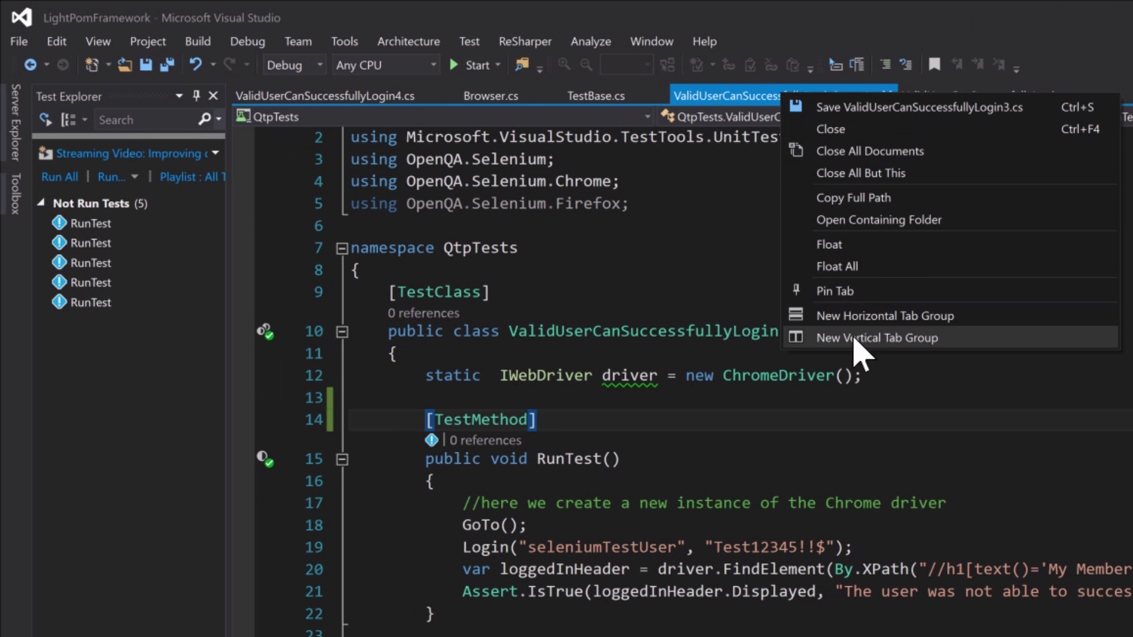
pyautogui.click(854, 337)
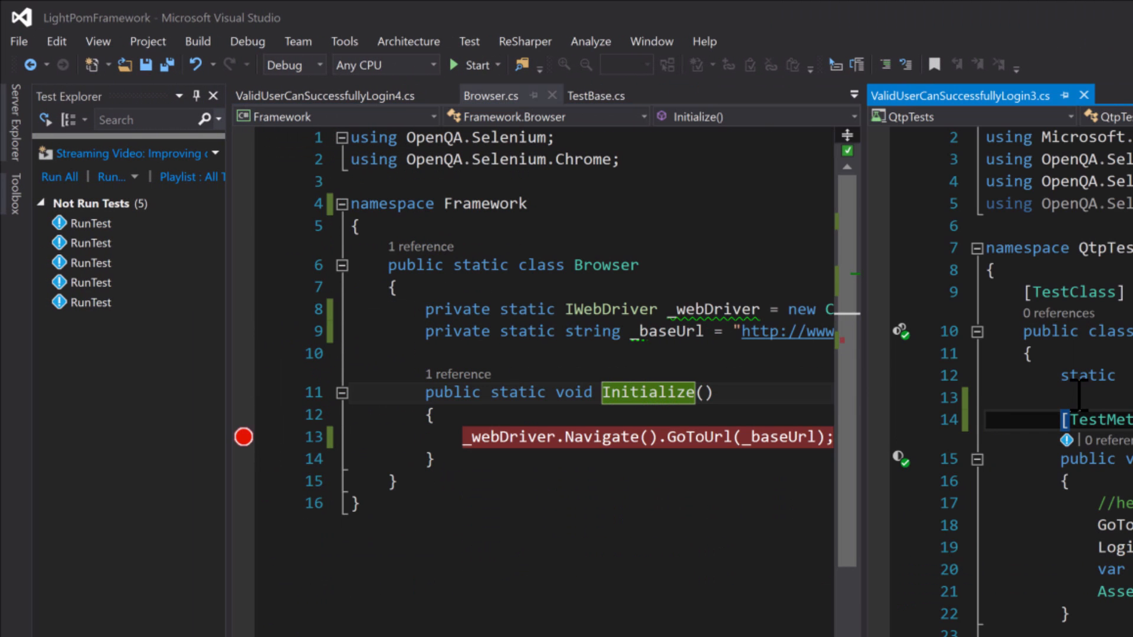
pyautogui.click(354, 98)
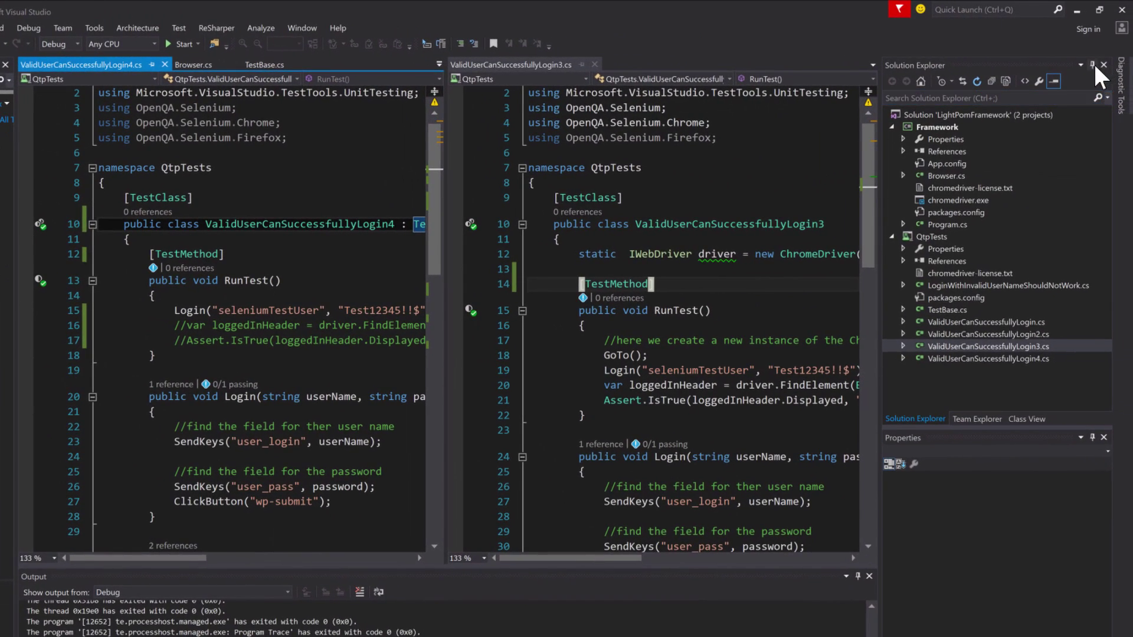
# Auto-hide Solution Explorer and the Properties panel to widen both editors
pyautogui.click(1092, 64)
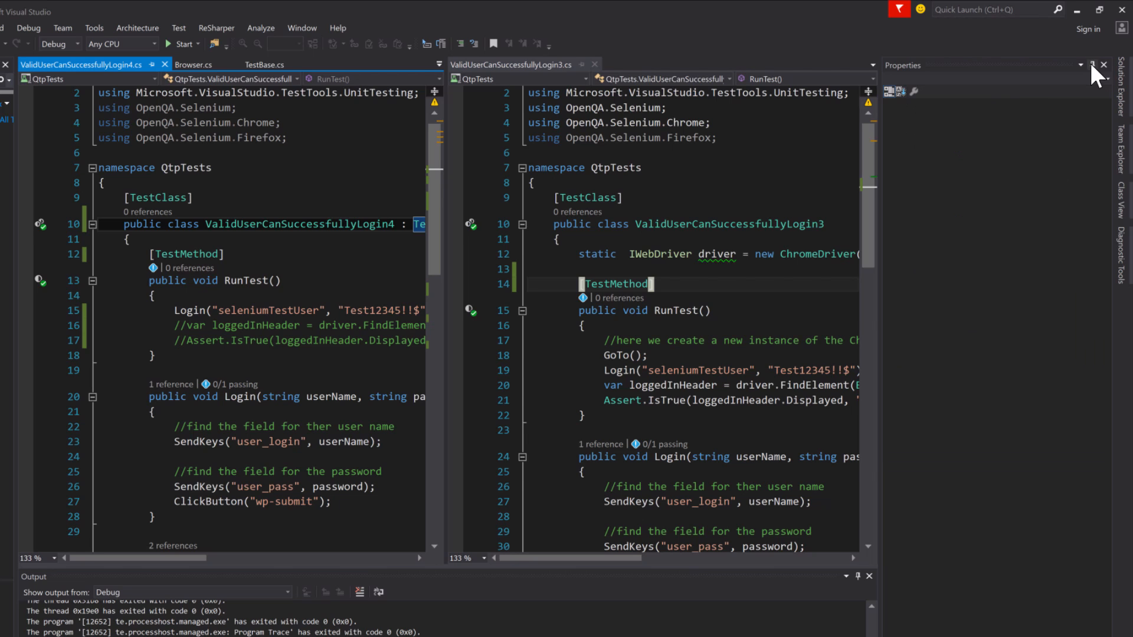
pyautogui.click(1101, 64)
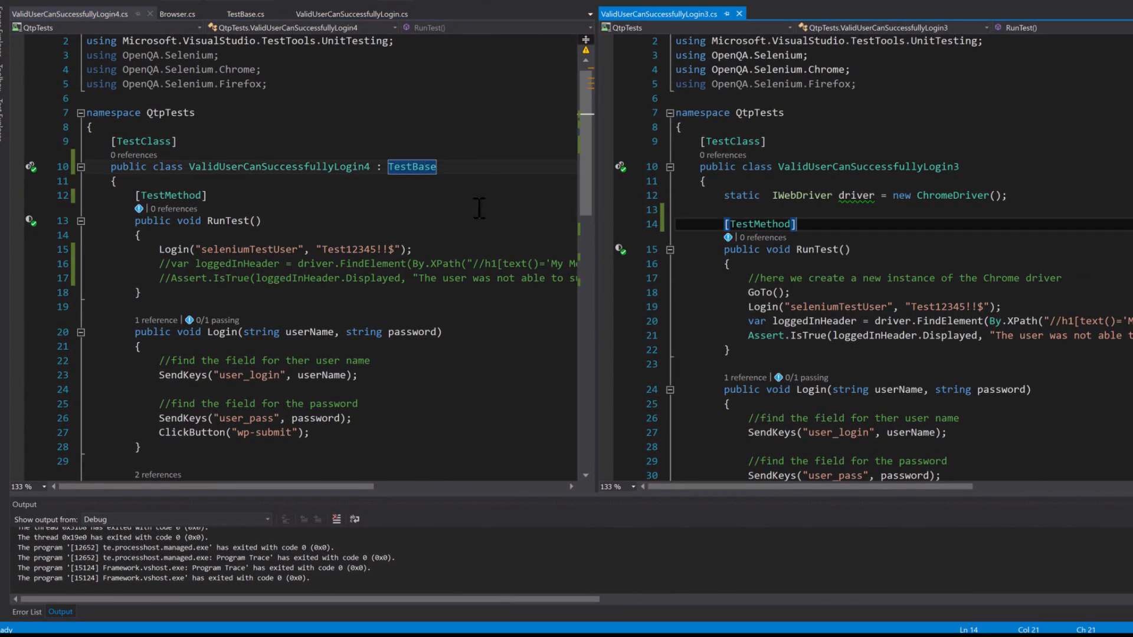
pyautogui.click(438, 168)
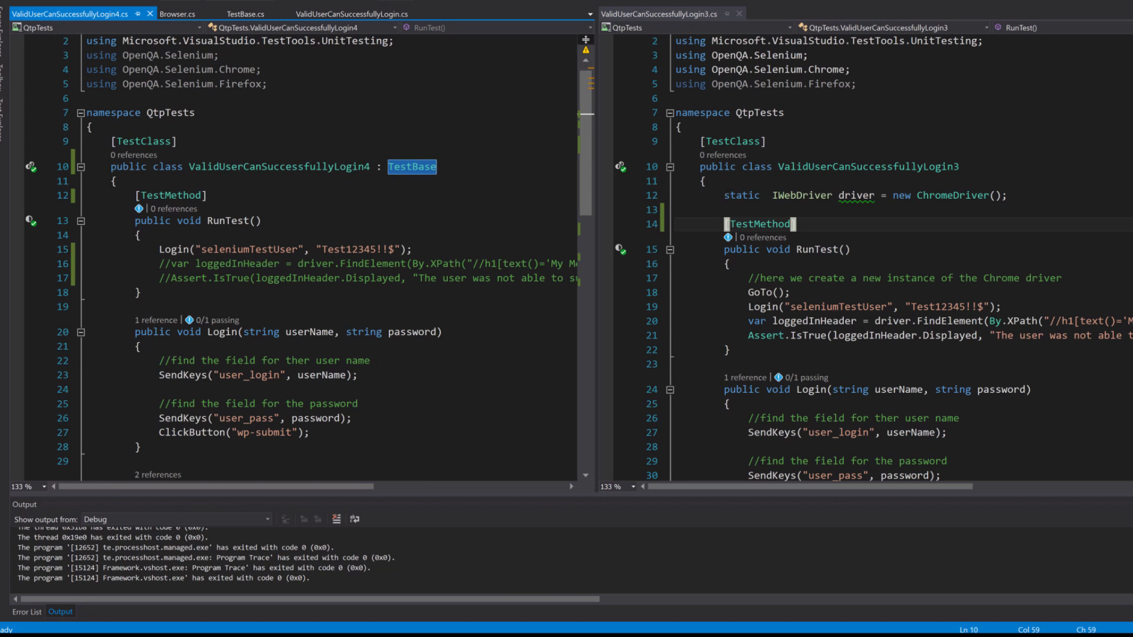
pyautogui.moveTo(725, 195); pyautogui.dragTo(1036, 198)
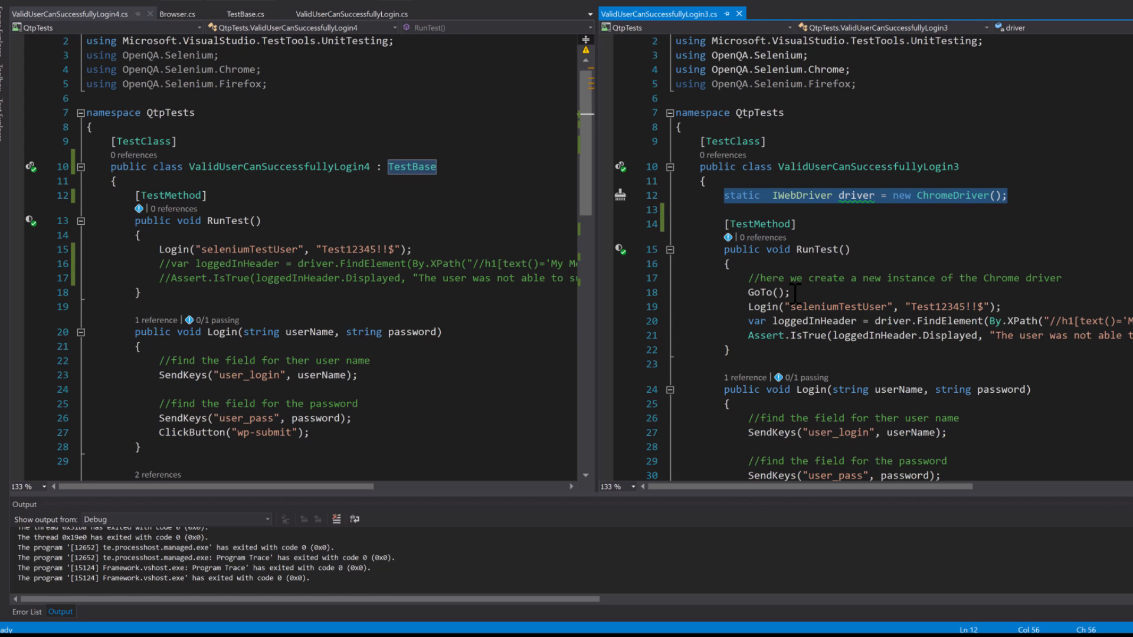
pyautogui.moveTo(795, 292); pyautogui.dragTo(676, 278)
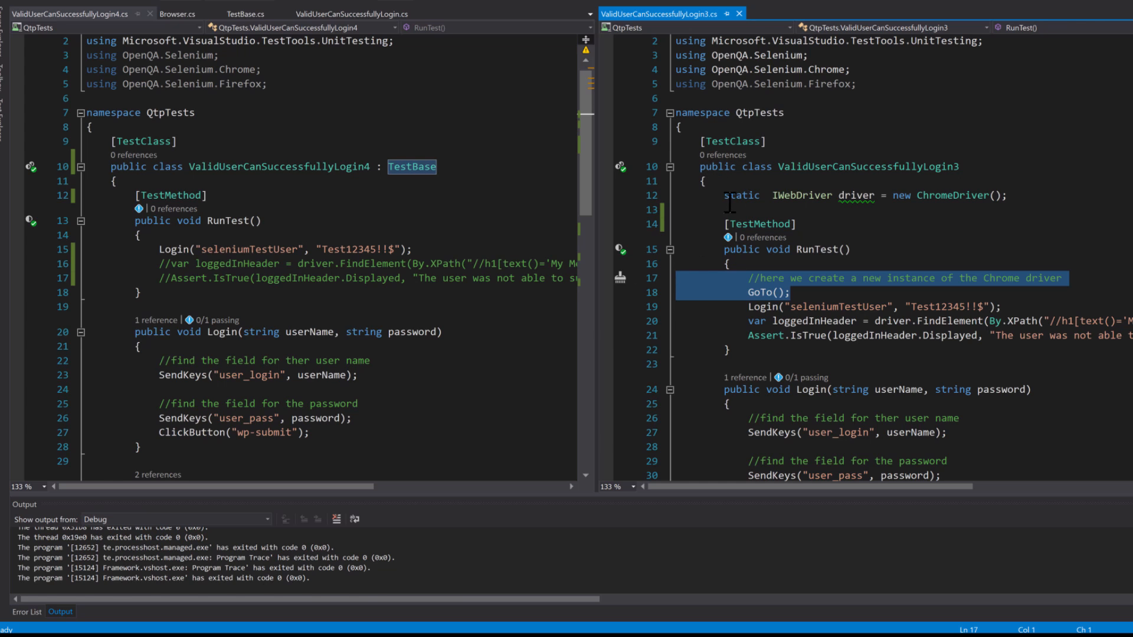
pyautogui.moveTo(724, 196); pyautogui.dragTo(1009, 196)
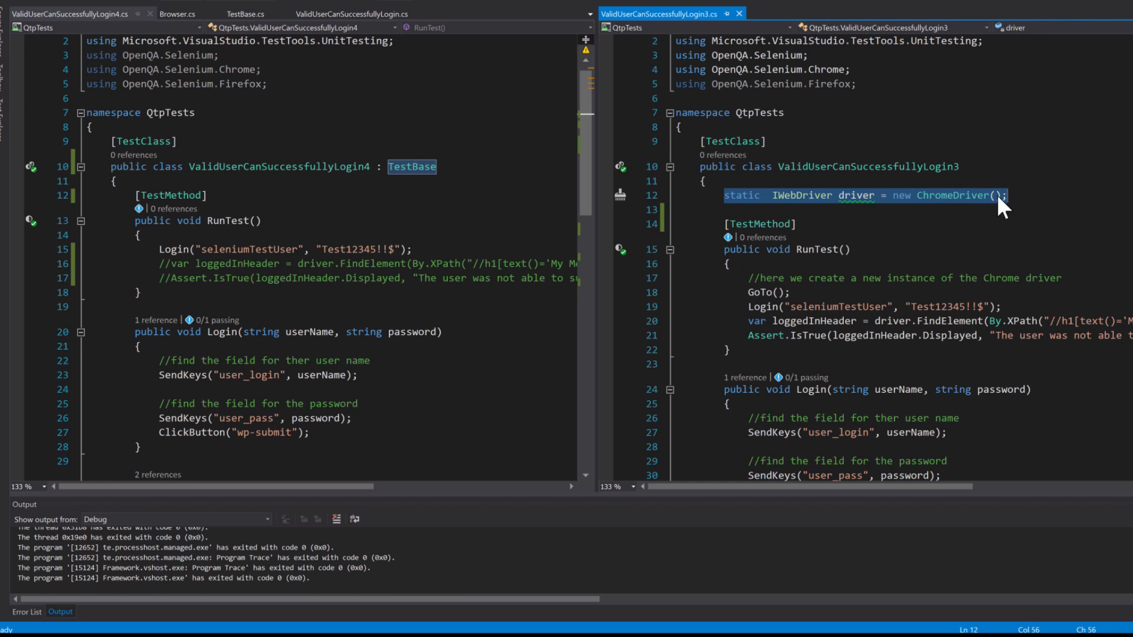